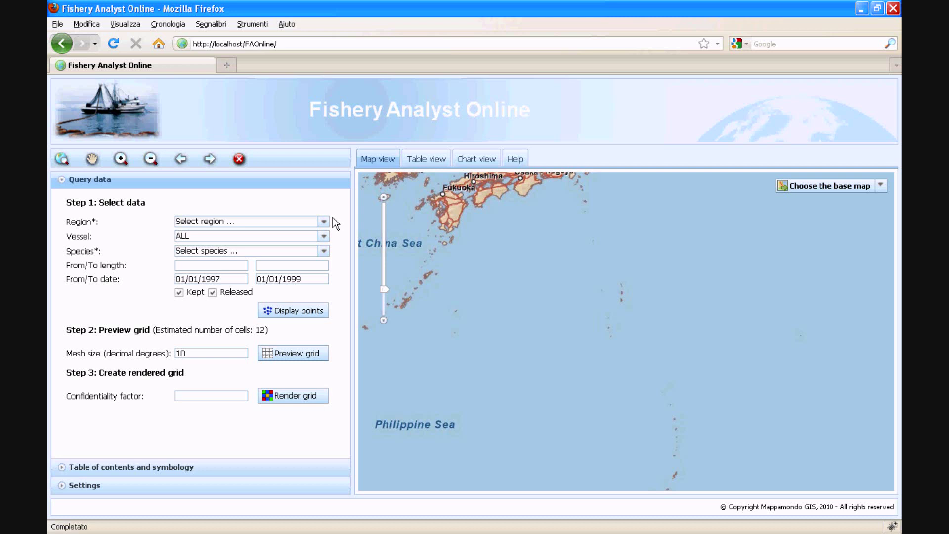
- Query Region AA ALBACORE catch for 01/01/1997–01/01/1999 and display the matching points
{"action": "left_click", "coordinate": [324, 221]}
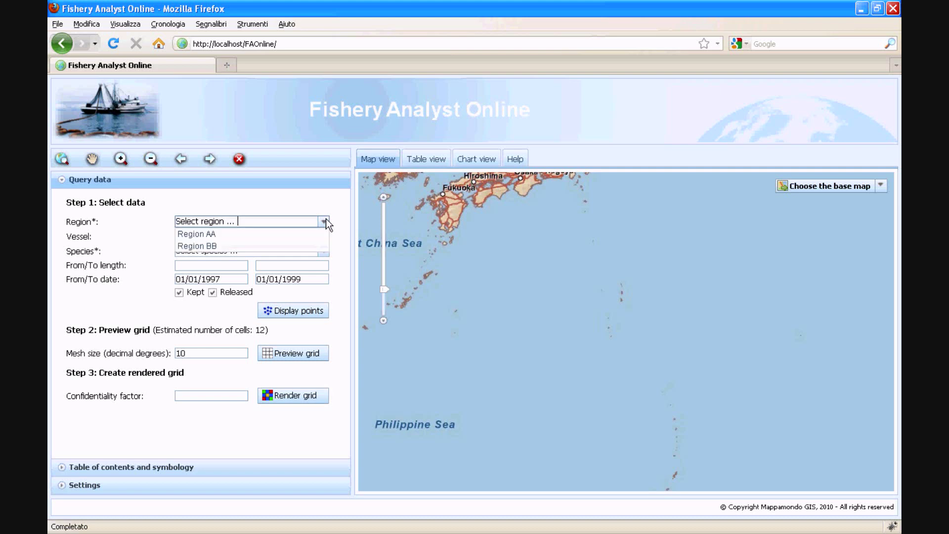
{"action": "left_click", "coordinate": [316, 233]}
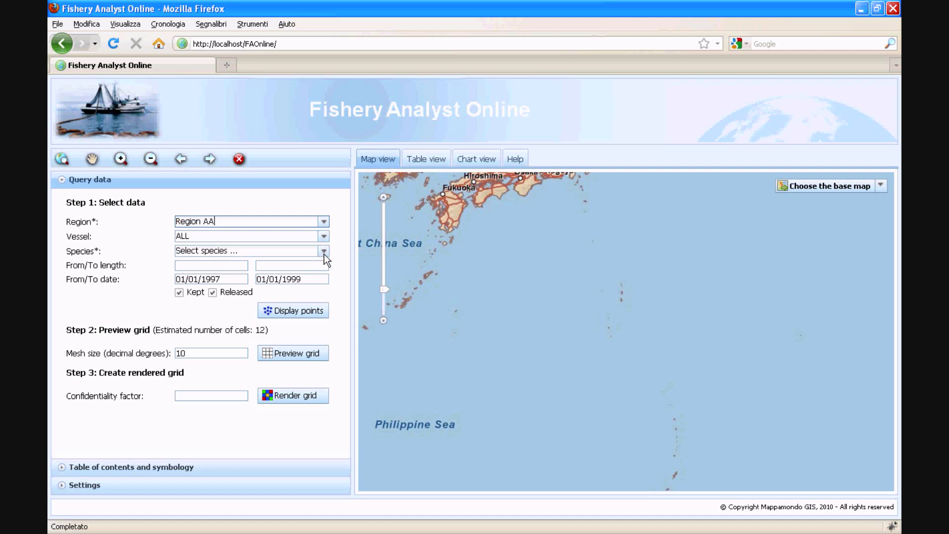
{"action": "left_click", "coordinate": [324, 252]}
{"action": "left_click", "coordinate": [317, 263]}
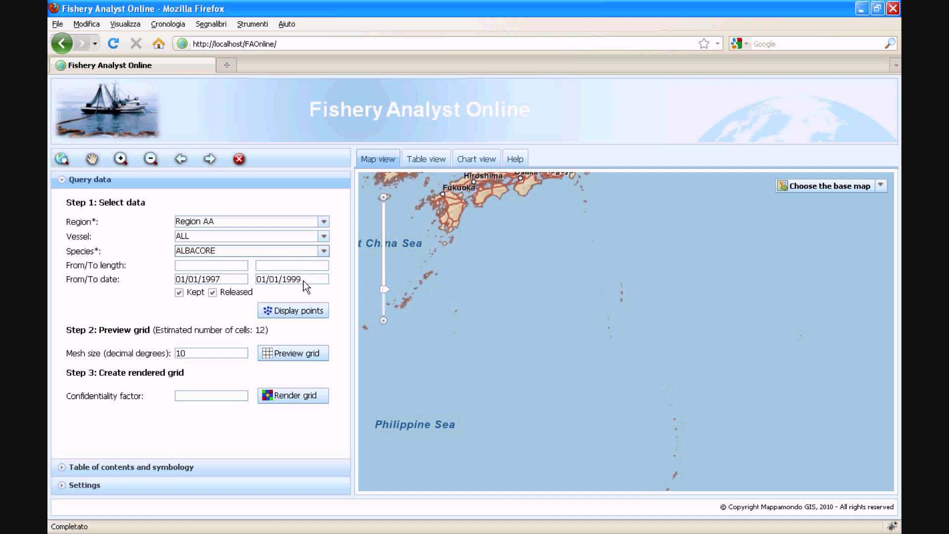
{"action": "left_click", "coordinate": [303, 281]}
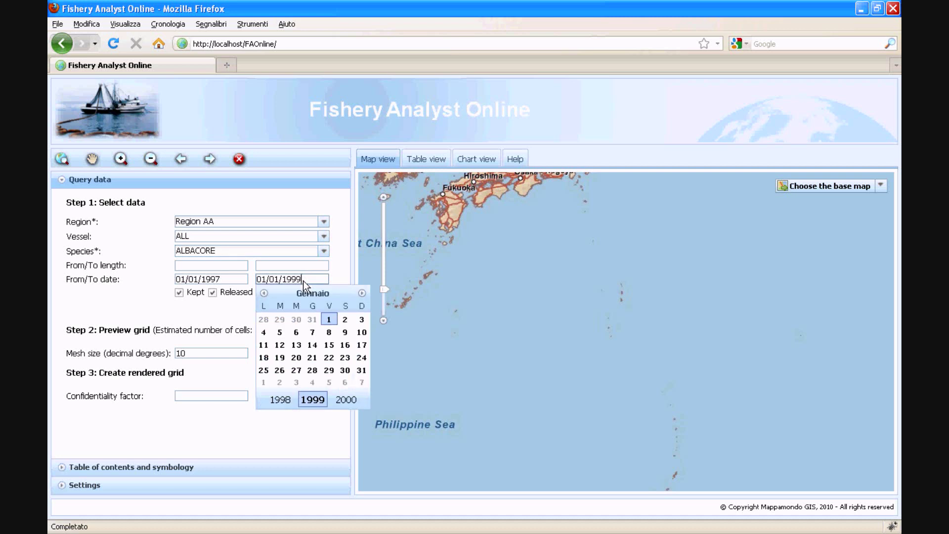
{"action": "left_click", "coordinate": [298, 266]}
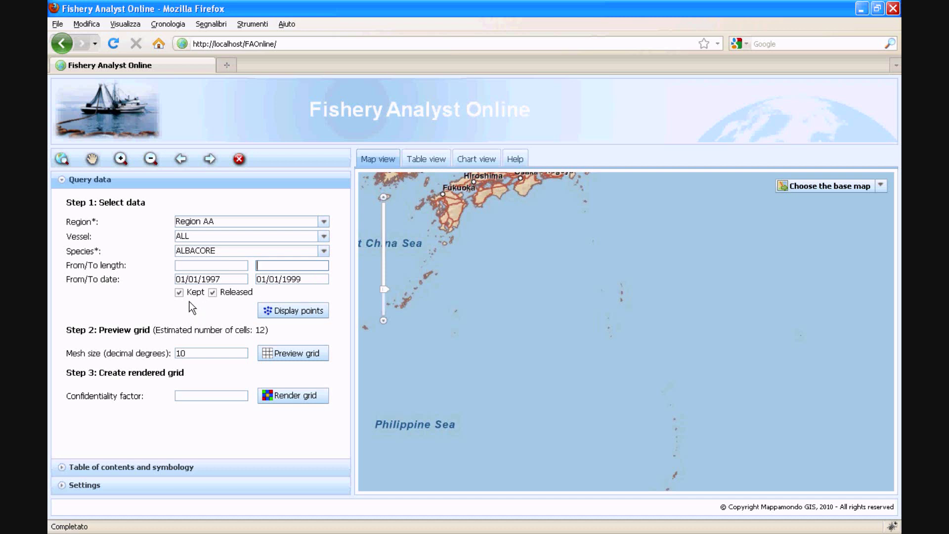
{"action": "left_click", "coordinate": [293, 311]}
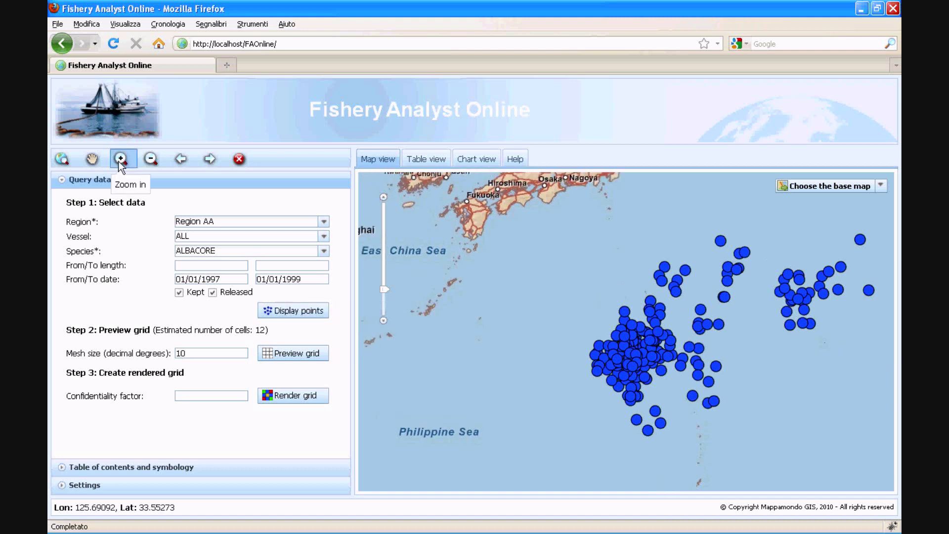
- Zoom into the albacore point cluster, read one fishing set's details, and open the data table
{"action": "left_click_drag", "start_coordinate": [566, 239], "coordinate": [829, 445]}
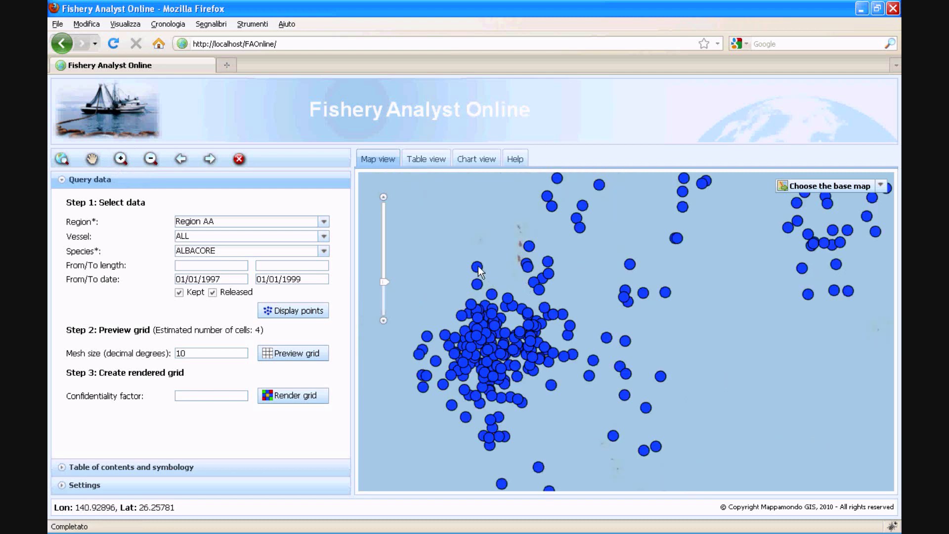
{"action": "left_click", "coordinate": [478, 267]}
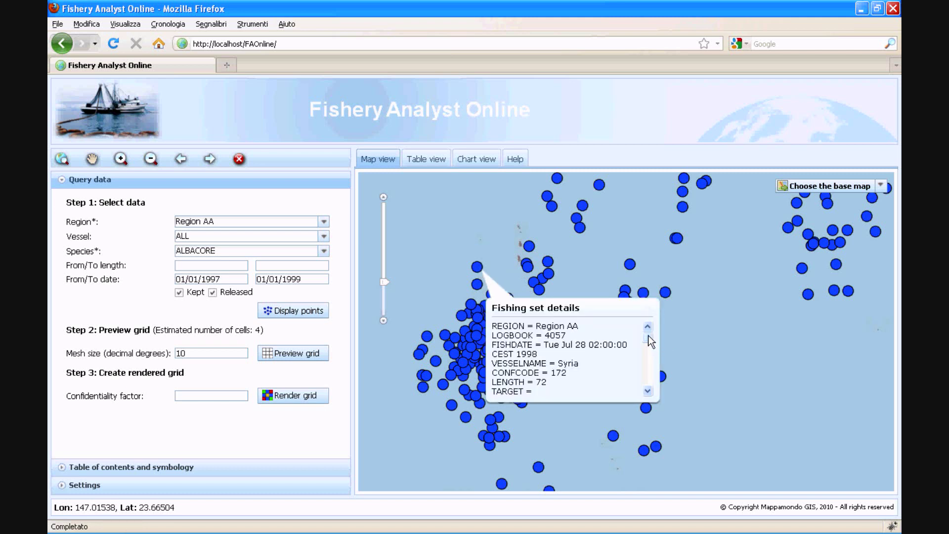
{"action": "left_click_drag", "start_coordinate": [648, 335], "coordinate": [648, 381]}
{"action": "left_click", "coordinate": [649, 307]}
{"action": "left_click", "coordinate": [420, 159]}
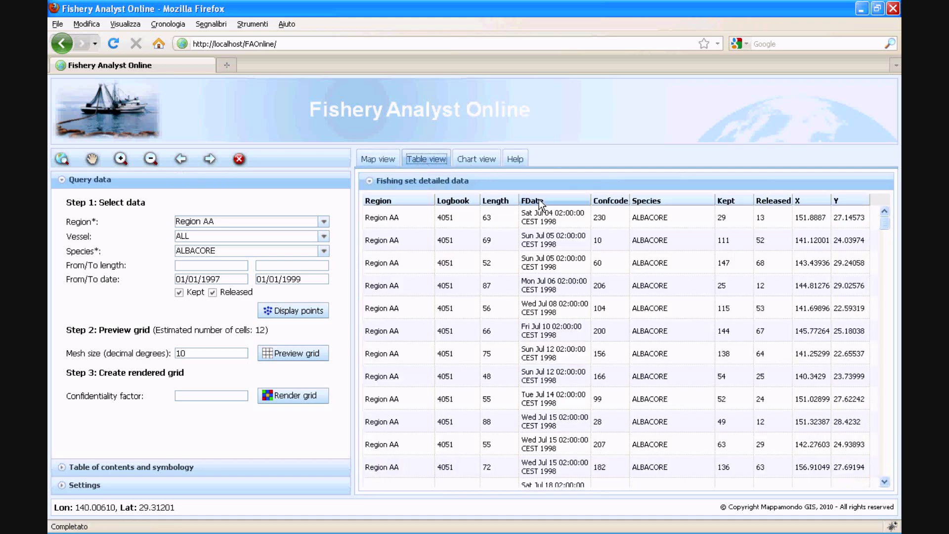
- Switch to Chart view and keep Monthly Catch Bar Chart as the chart type
{"action": "left_click", "coordinate": [476, 160]}
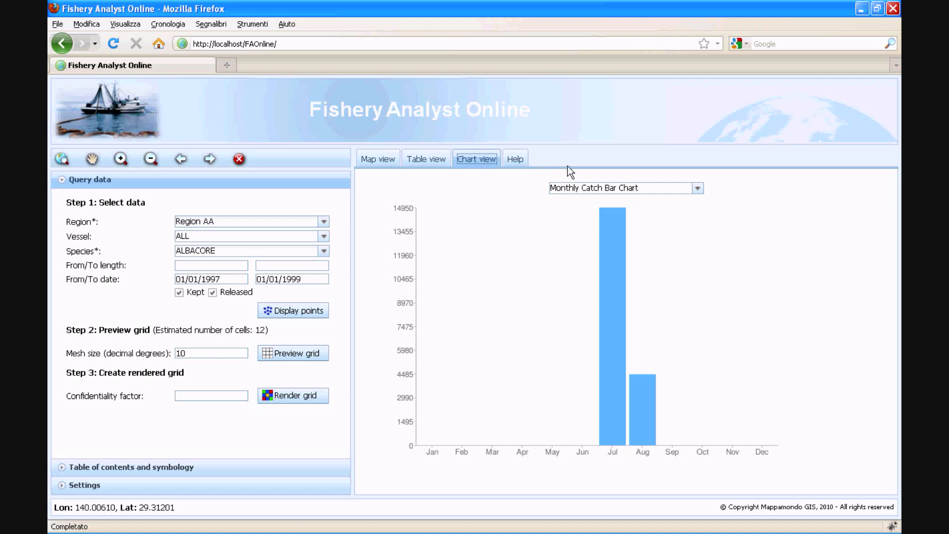
{"action": "left_click", "coordinate": [698, 188]}
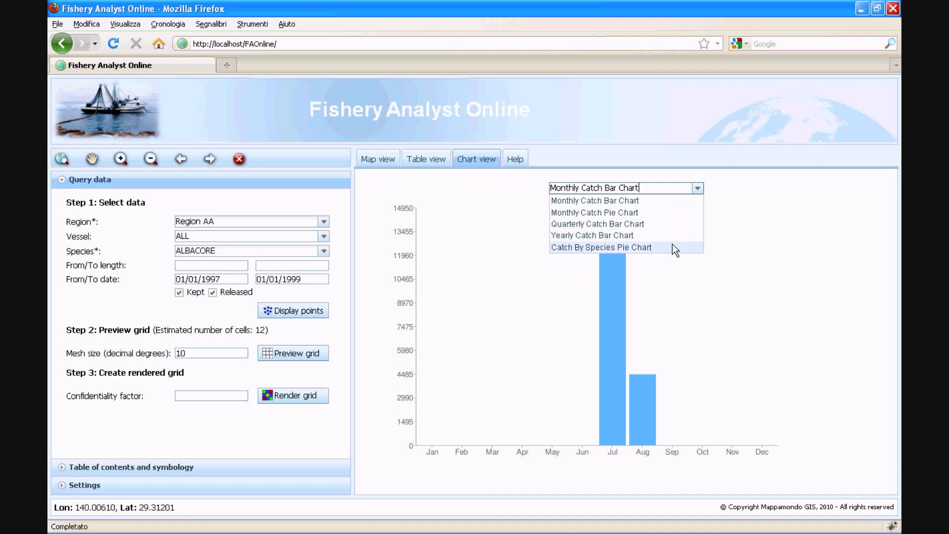
{"action": "left_click", "coordinate": [672, 263]}
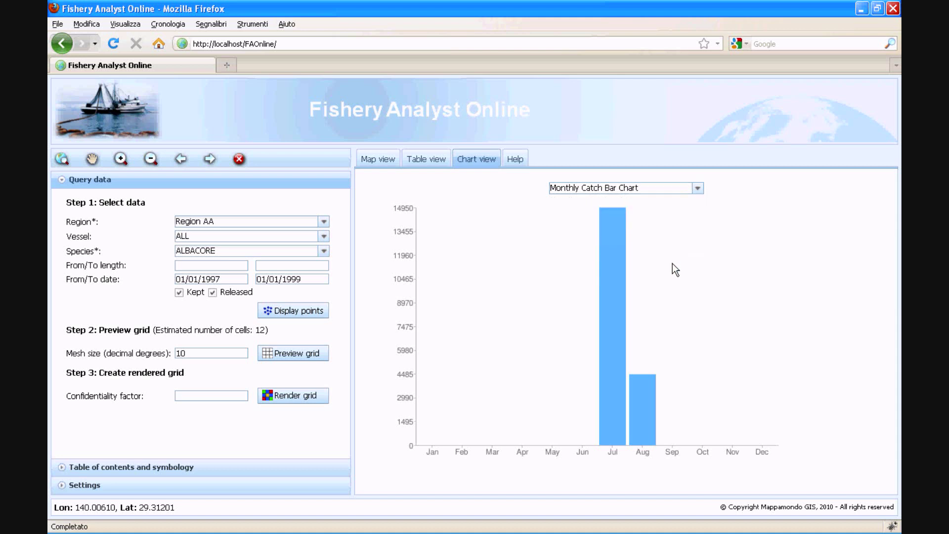
- Select Region BB and Wahoo as the species
{"action": "left_click", "coordinate": [325, 223]}
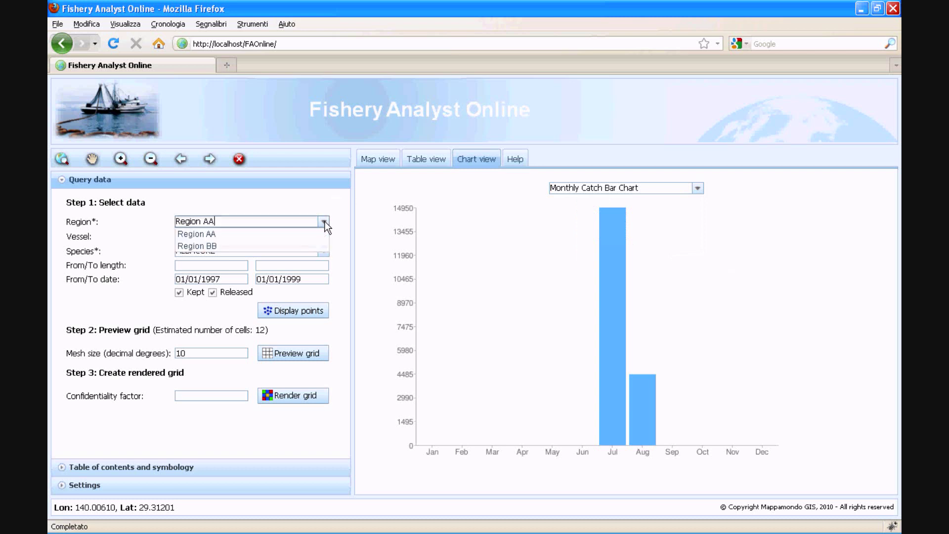
{"action": "left_click", "coordinate": [313, 248]}
{"action": "left_click", "coordinate": [325, 250]}
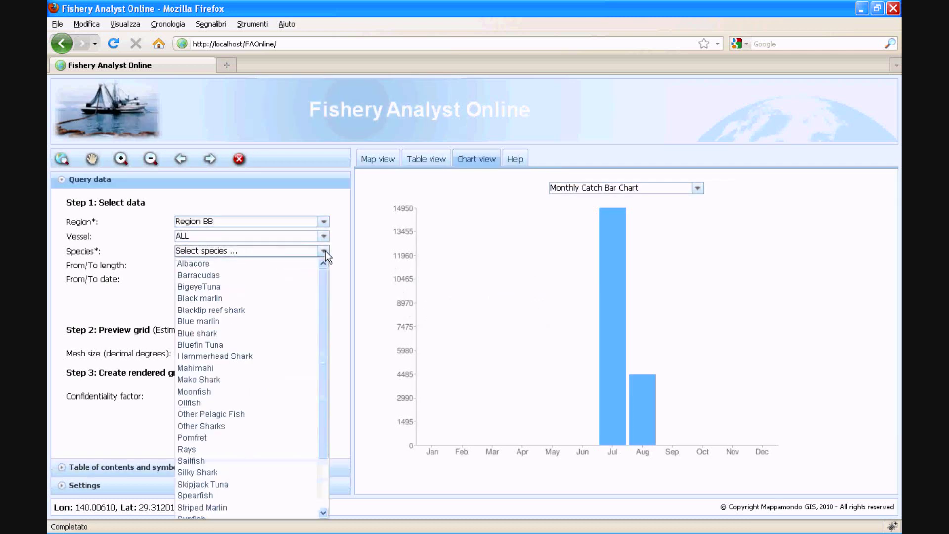
{"action": "left_click_drag", "start_coordinate": [323, 278], "coordinate": [323, 328]}
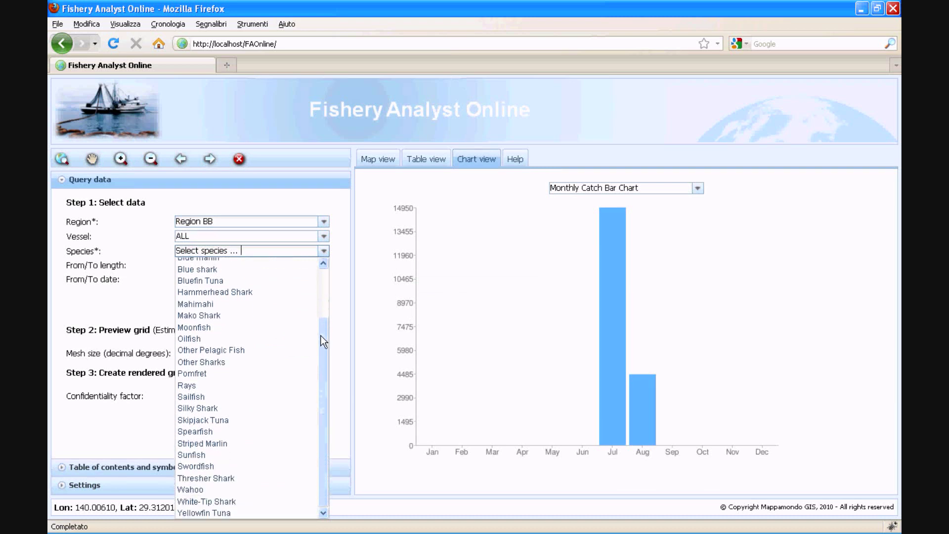
{"action": "left_click", "coordinate": [251, 488]}
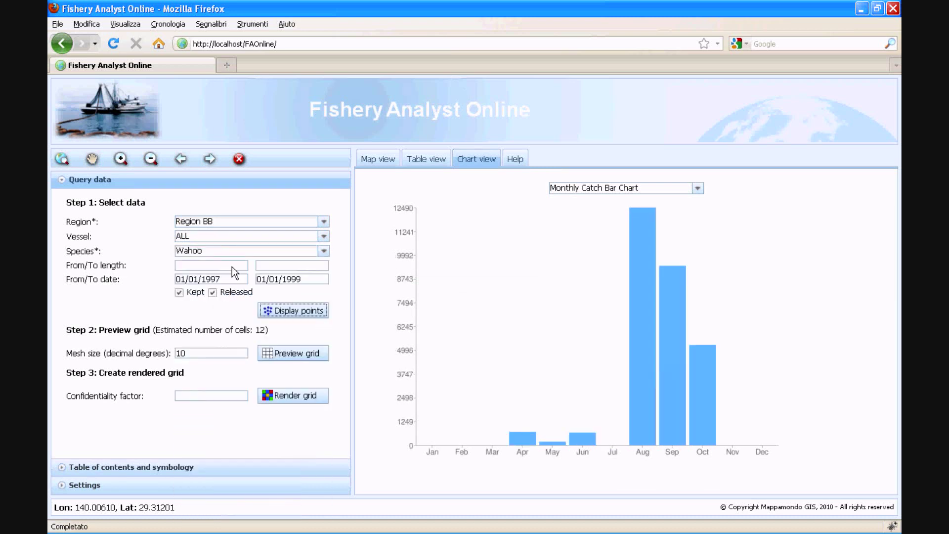
- Limit fish length to 40–60 and display the matching Wahoo catch points
{"action": "left_click", "coordinate": [232, 266]}
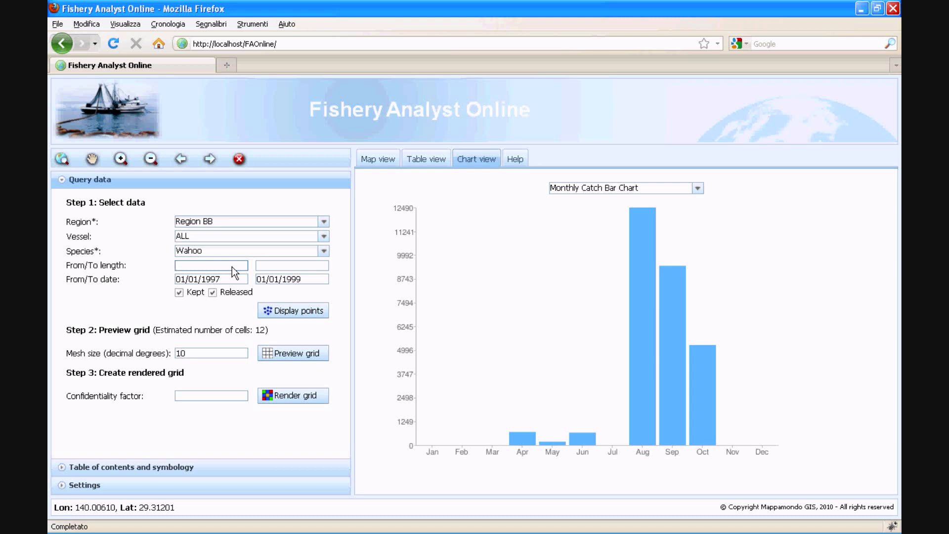
{"action": "type", "text": "40"}
{"action": "left_click", "coordinate": [268, 267]}
{"action": "type", "text": "60"}
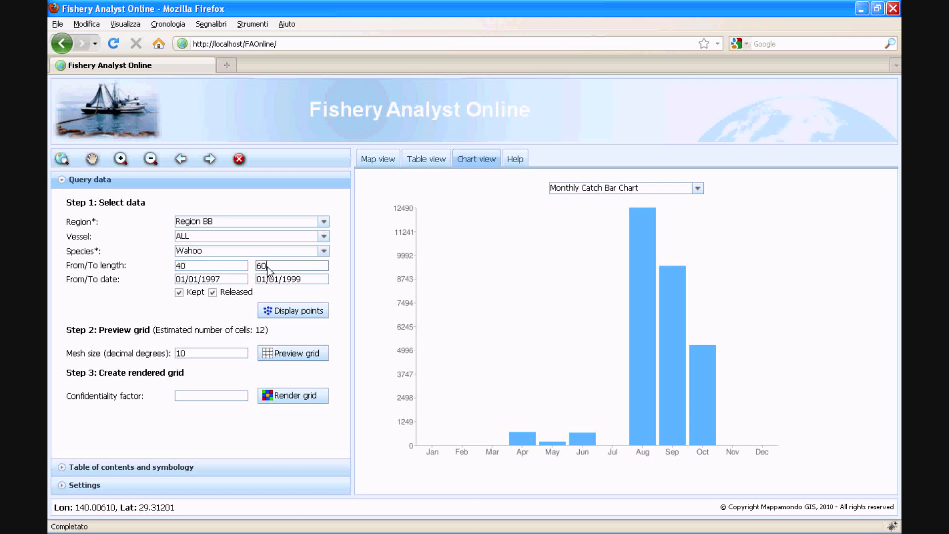
{"action": "left_click", "coordinate": [279, 311]}
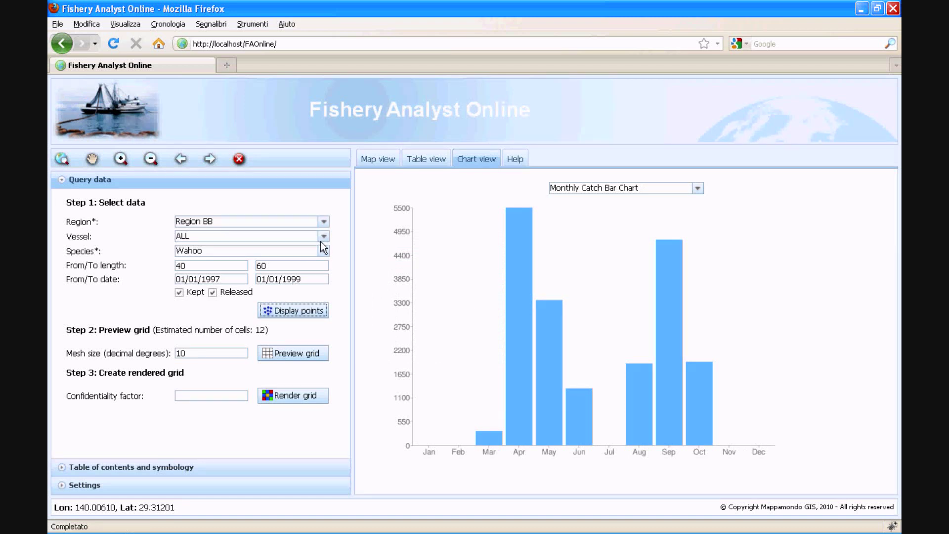
{"action": "left_click", "coordinate": [323, 221]}
- Choose Region AA and BIGEYE as the species
{"action": "left_click", "coordinate": [316, 232]}
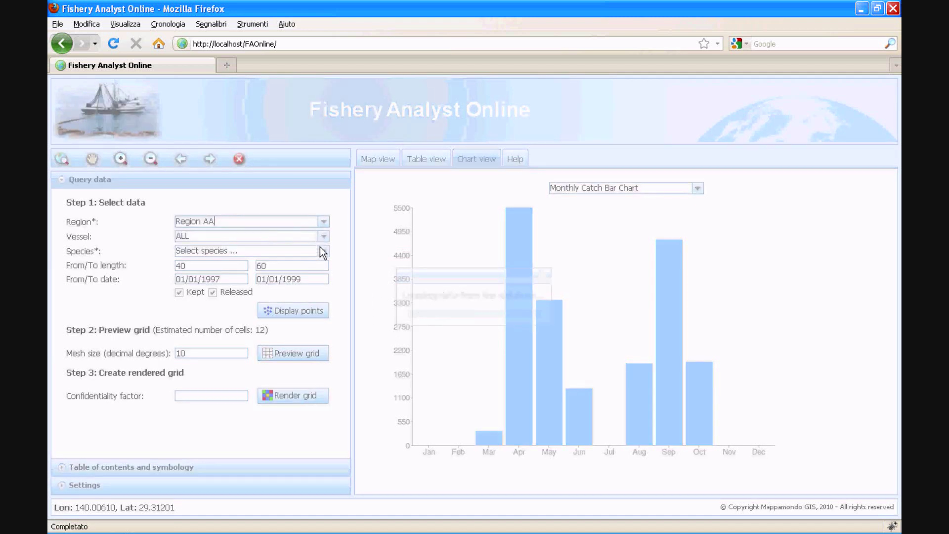
{"action": "left_click", "coordinate": [322, 251]}
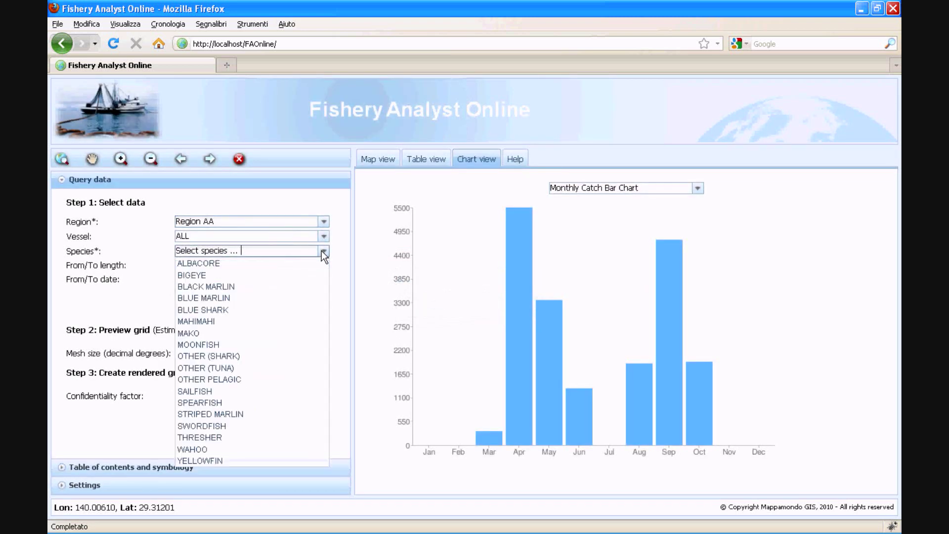
{"action": "left_click", "coordinate": [309, 274]}
- Clear both length limits, show the Bigeye points in Map view, and set mesh size 1
{"action": "left_click_drag", "start_coordinate": [275, 266], "coordinate": [251, 266]}
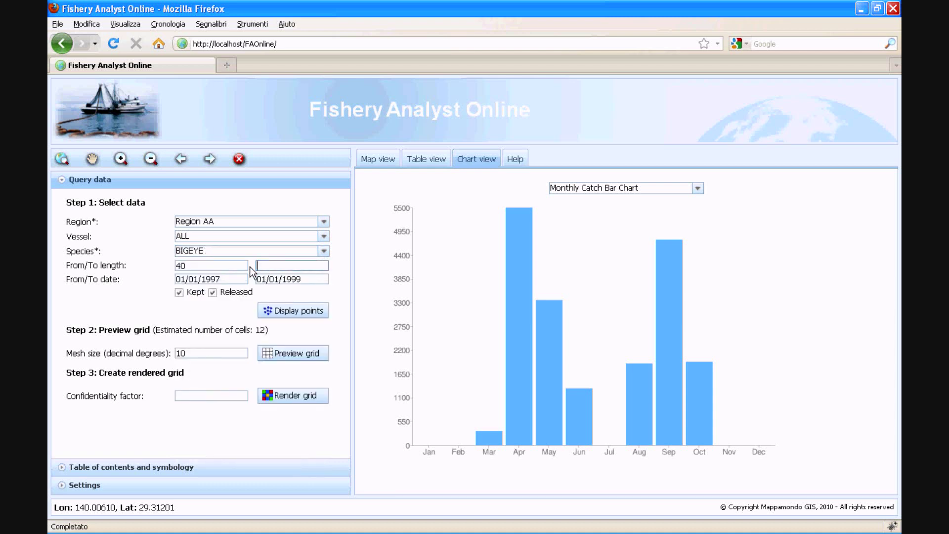
{"action": "left_click", "coordinate": [198, 266]}
{"action": "left_click", "coordinate": [266, 309]}
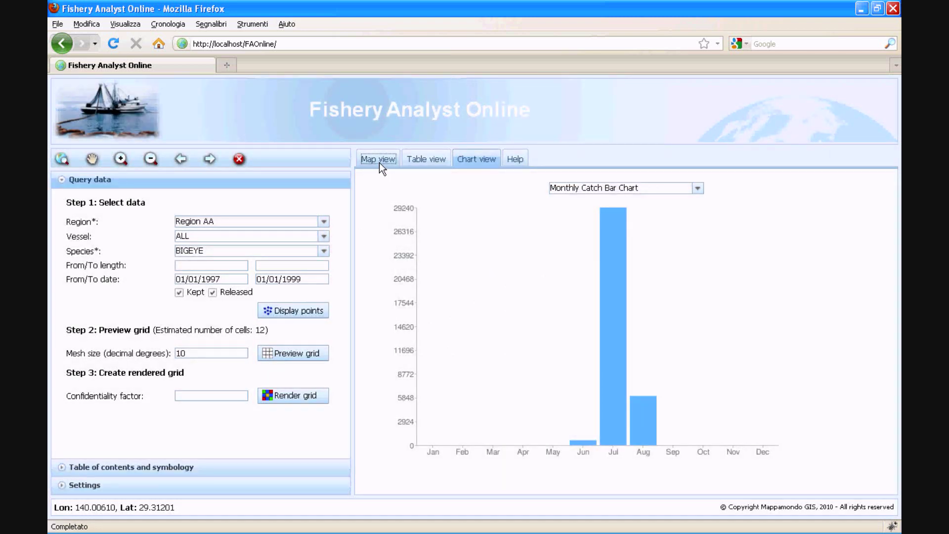
{"action": "left_click", "coordinate": [379, 161]}
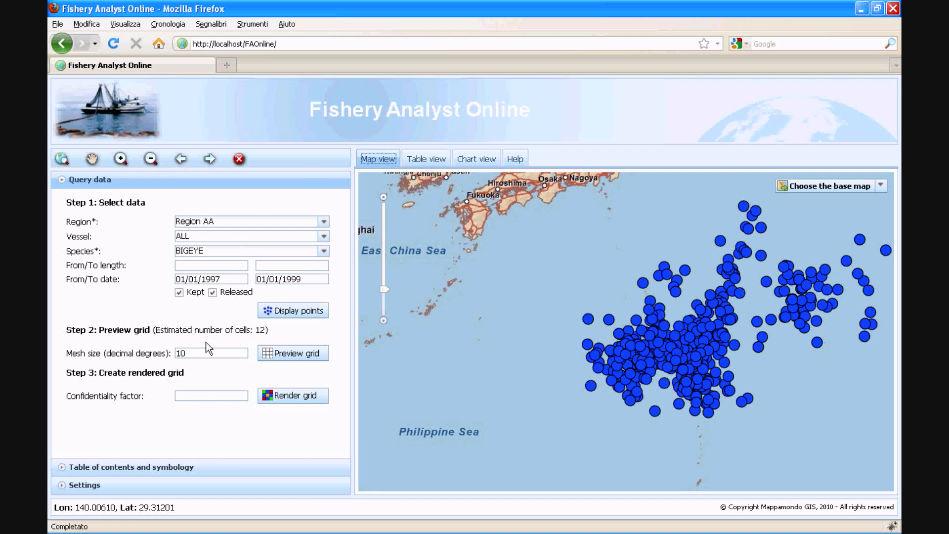
{"action": "left_click", "coordinate": [186, 355]}
- Preview and render the 1-degree Bigeye catch grid, then expand the symbology panel
{"action": "left_click", "coordinate": [289, 354]}
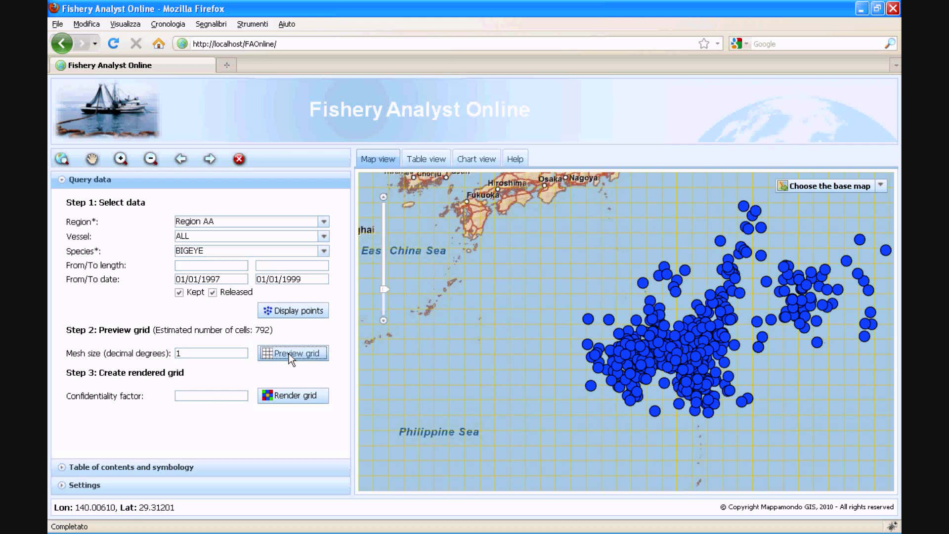
{"action": "left_click", "coordinate": [280, 396]}
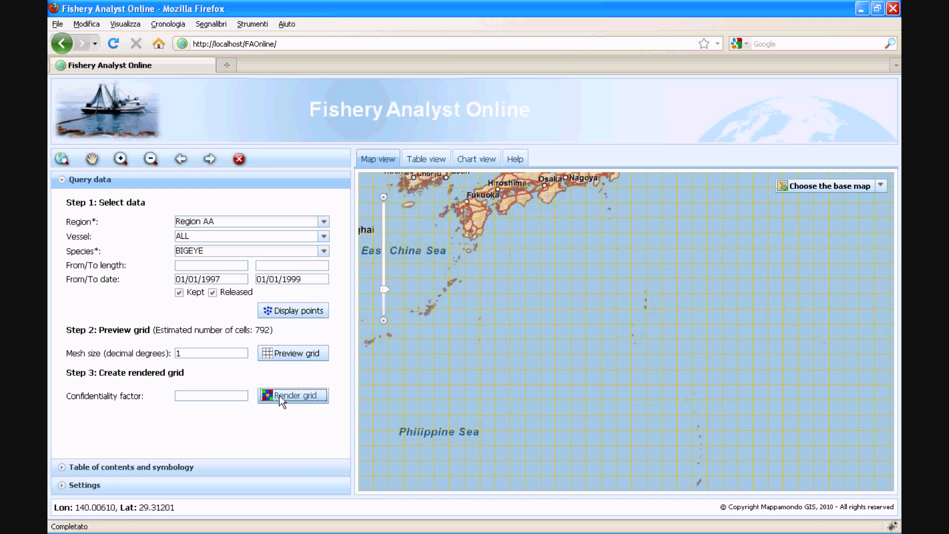
{"action": "left_click", "coordinate": [201, 467]}
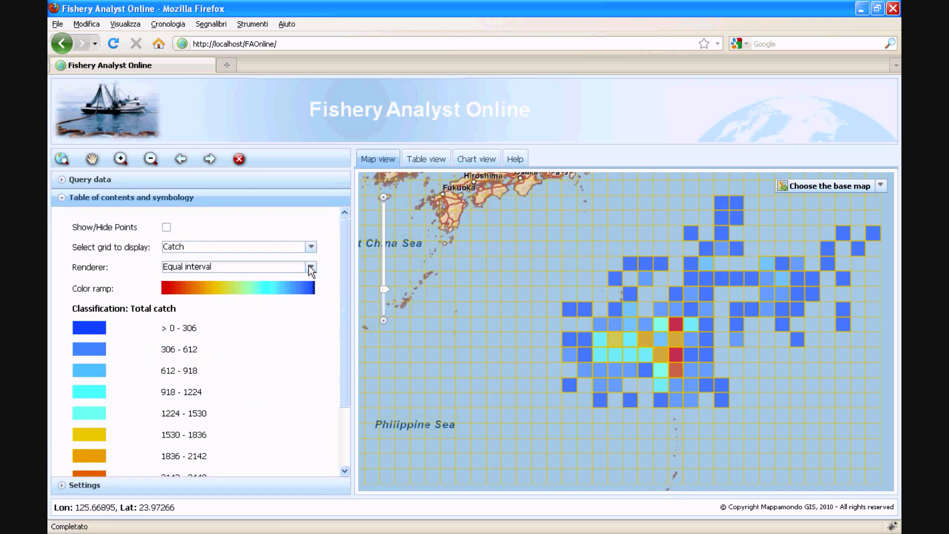
- View the grid as CPUE, then as Effort, and return to the query data settings
{"action": "mouse_move", "coordinate": [345, 269]}
{"action": "left_mouse_down"}
{"action": "mouse_move", "coordinate": [345, 332]}
{"action": "mouse_move", "coordinate": [346, 260]}
{"action": "mouse_move", "coordinate": [338, 265]}
{"action": "left_mouse_up"}
{"action": "mouse_move", "coordinate": [345, 269]}
{"action": "left_mouse_down"}
{"action": "mouse_move", "coordinate": [345, 327]}
{"action": "mouse_move", "coordinate": [346, 262]}
{"action": "left_mouse_up"}
{"action": "left_click", "coordinate": [311, 247]}
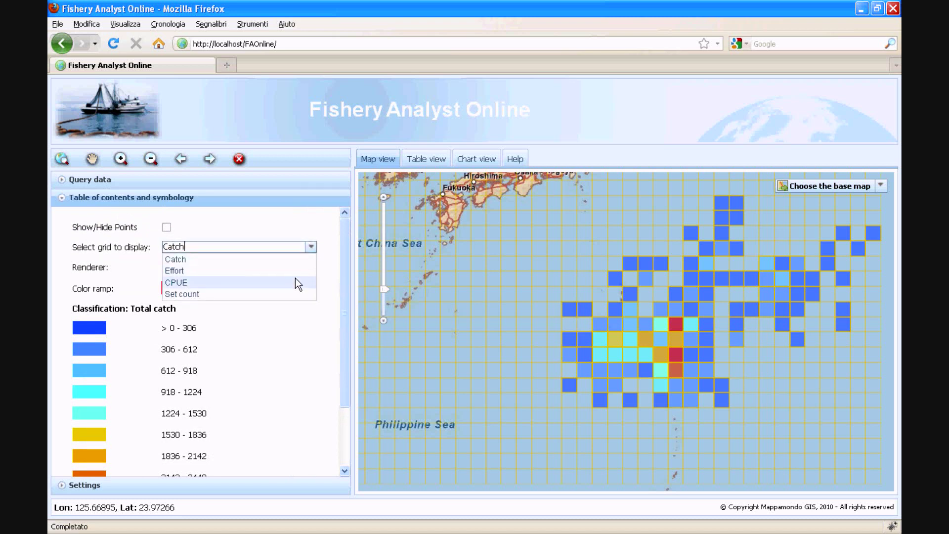
{"action": "left_click", "coordinate": [293, 281]}
{"action": "left_click", "coordinate": [311, 248]}
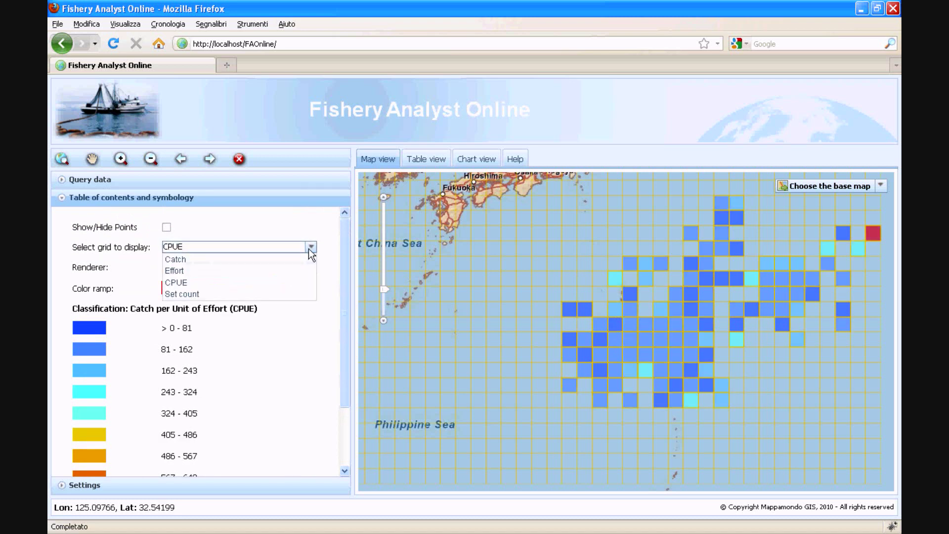
{"action": "left_click", "coordinate": [295, 270]}
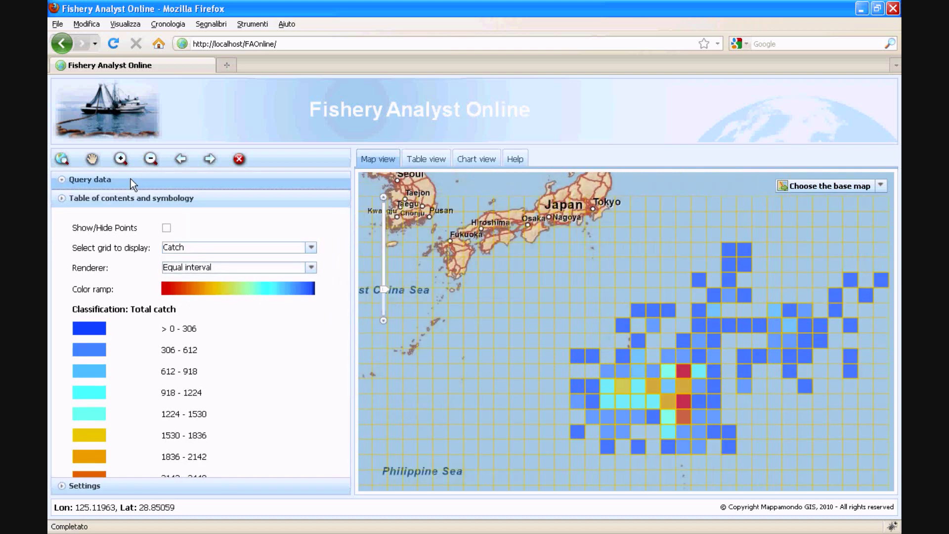
{"action": "left_click", "coordinate": [131, 179]}
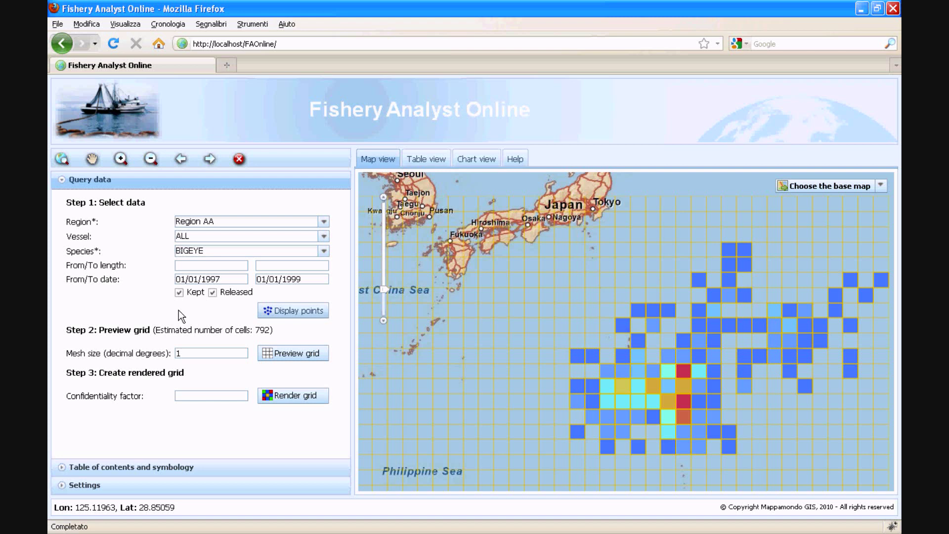
- Set the confidentiality factor to 10 and re-render the Bigeye catch grid
{"action": "left_click", "coordinate": [194, 396]}
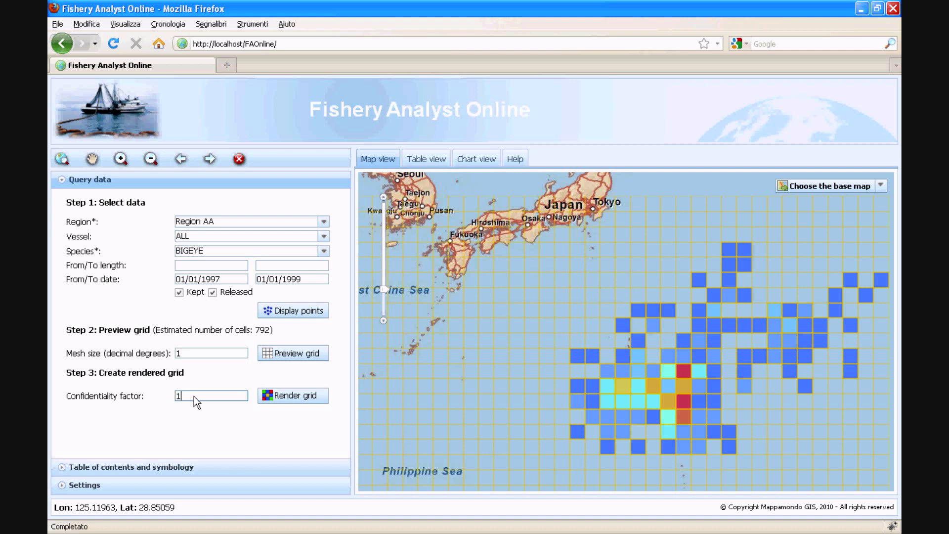
{"action": "left_click", "coordinate": [292, 399]}
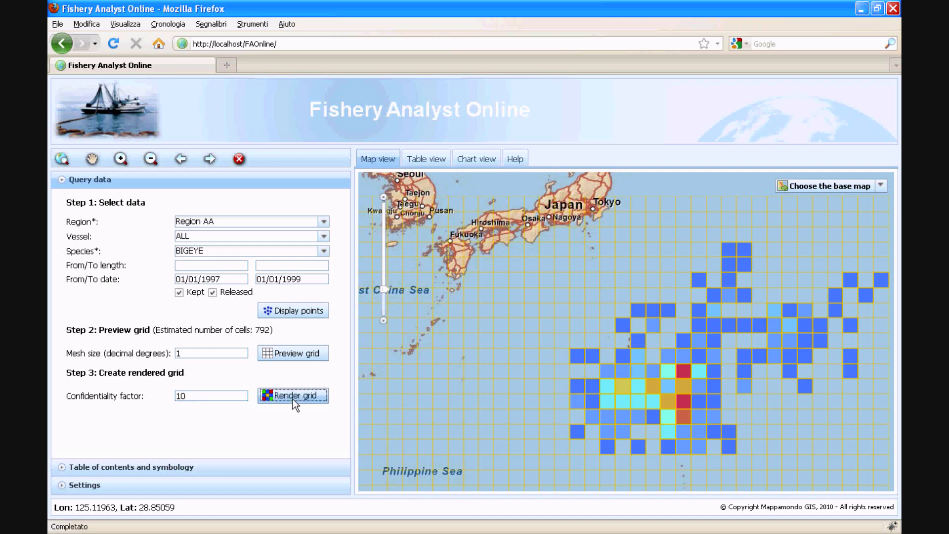
{"action": "left_click", "coordinate": [227, 464]}
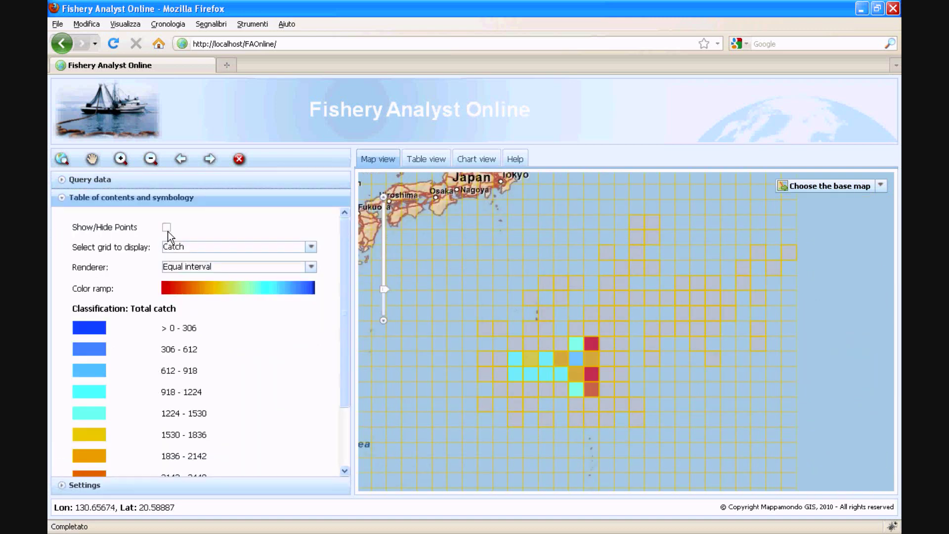
- Overlay the Bigeye points on the grid, zoom into a few cells, and view one cell's fishing statistics
{"action": "left_click", "coordinate": [168, 231]}
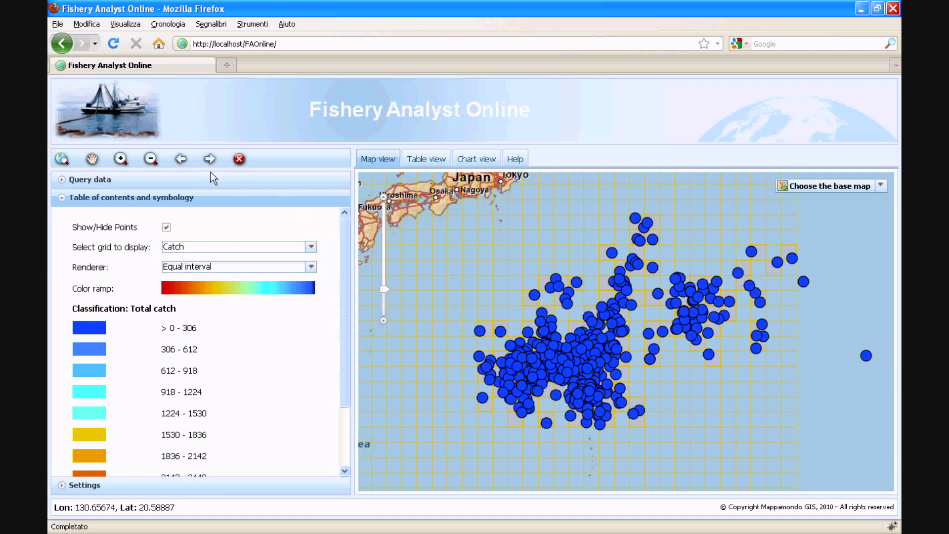
{"action": "left_click", "coordinate": [122, 158]}
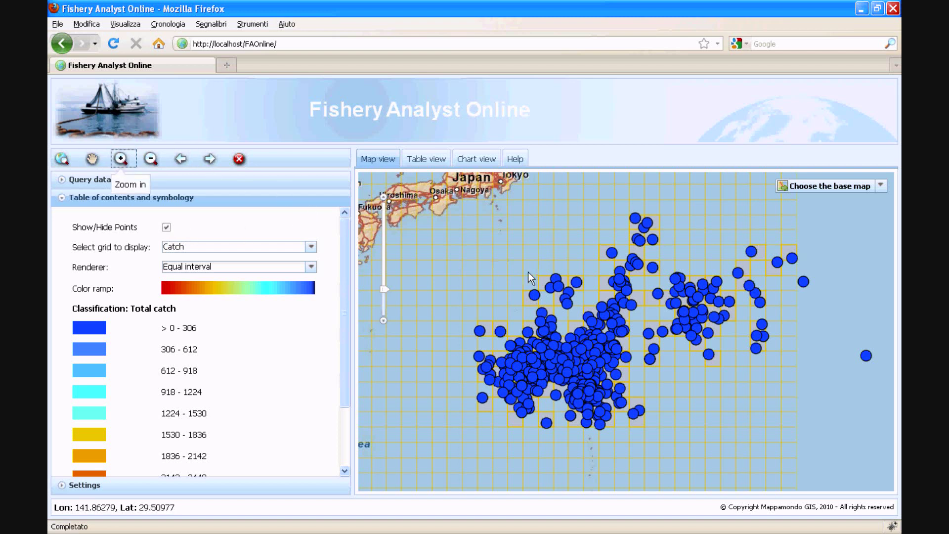
{"action": "left_click_drag", "start_coordinate": [508, 259], "coordinate": [606, 332]}
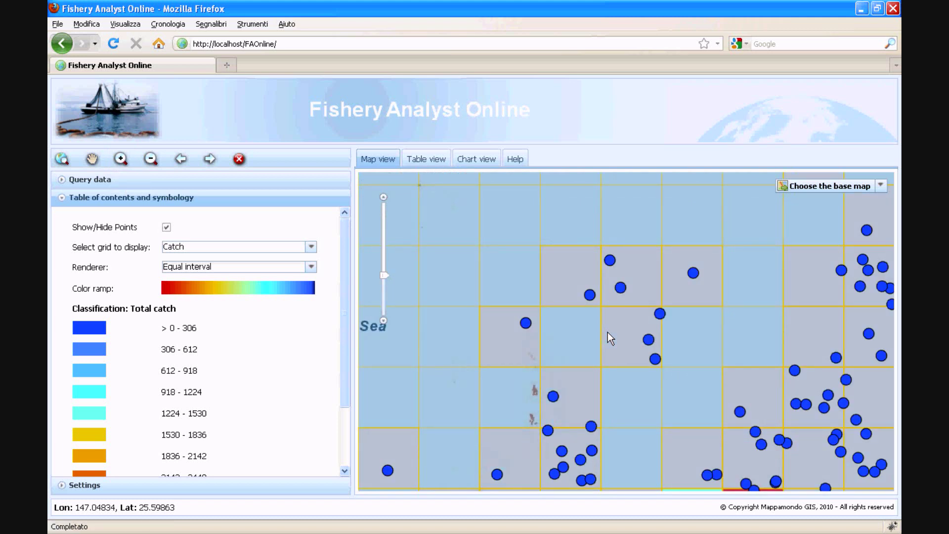
{"action": "mouse_move", "coordinate": [617, 334]}
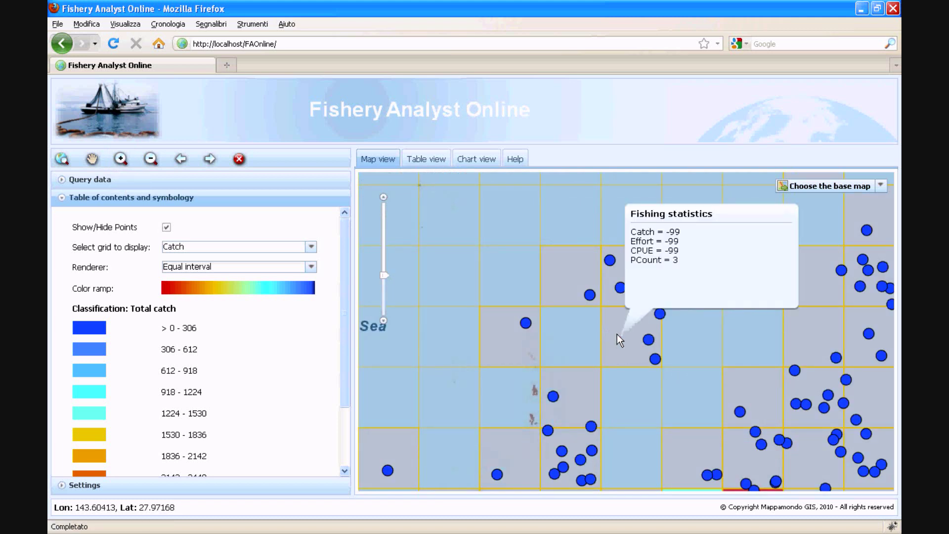